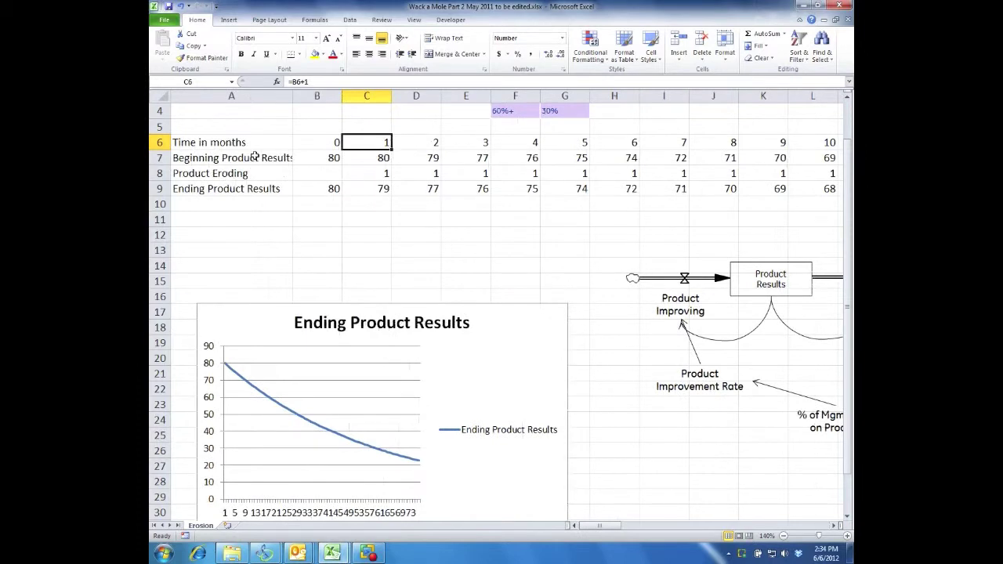
Step: Label cell A3 "% of mgmt time on Product", enter 50% in B3, and widen column A to fit the label
click(234, 152)
text(%)
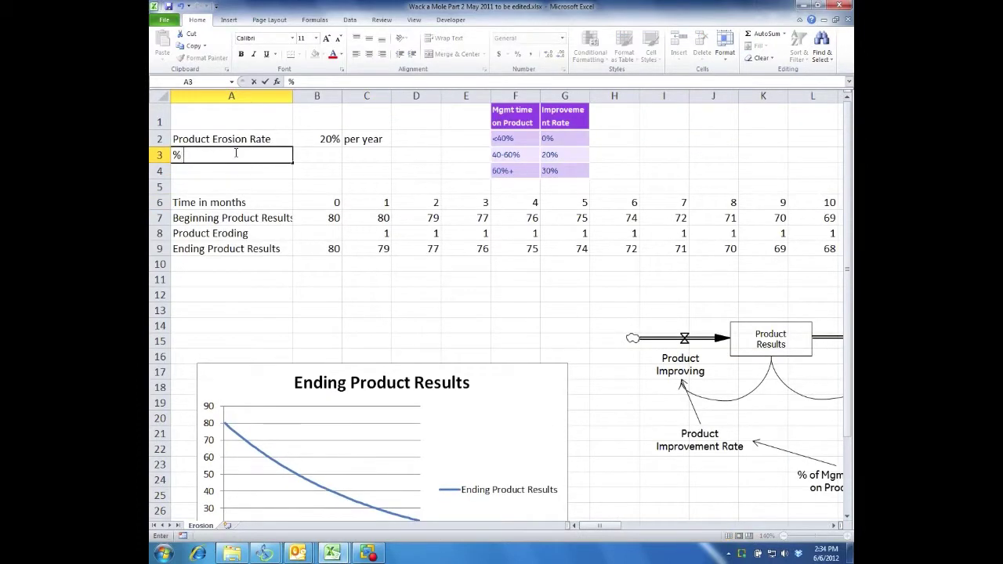
text( of mgmt time on Product)
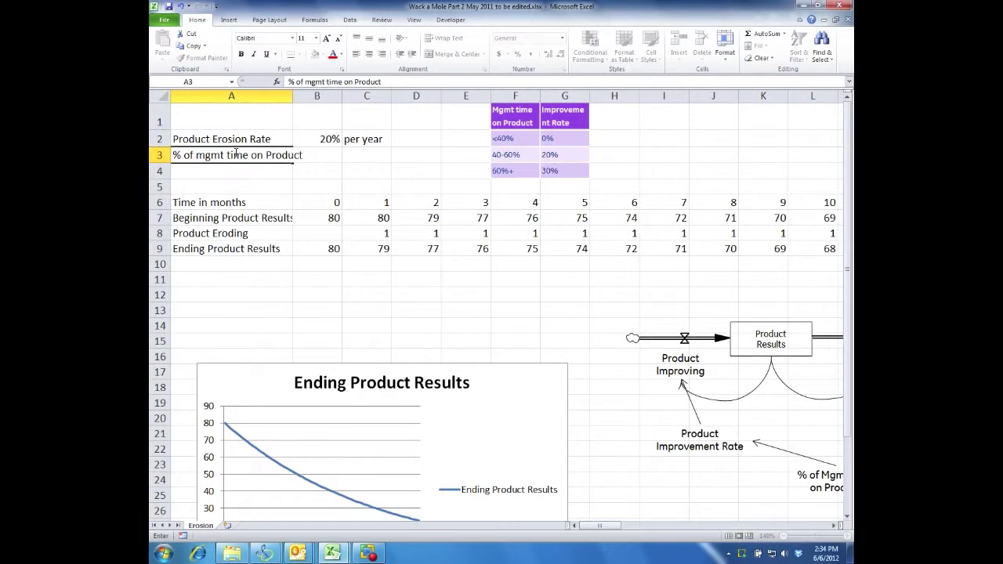
key(Tab)
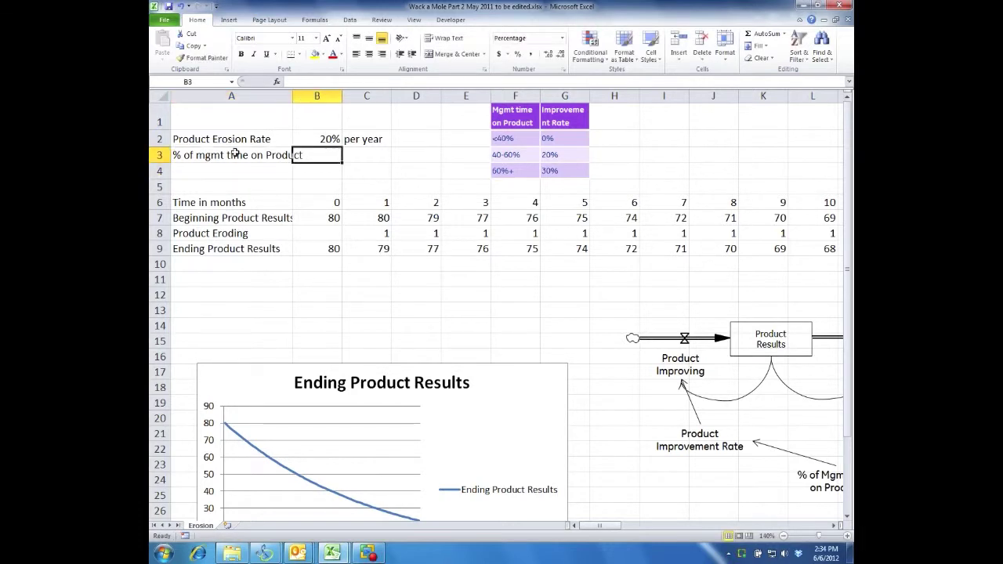
text(50%)
key(Return)
key(Up)
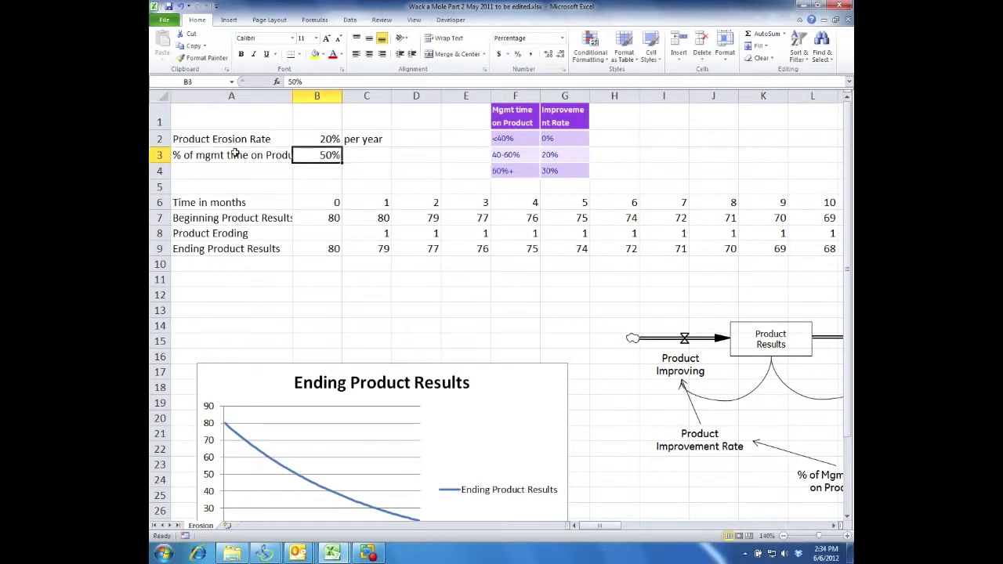
drag(290, 91, 317, 93)
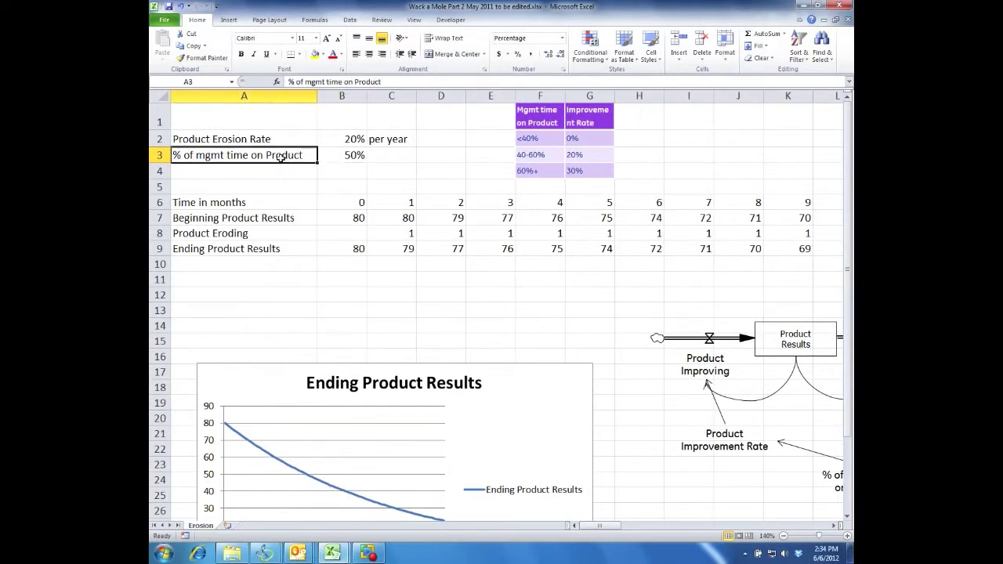
Step: Name cell B3 MgmtTimeProduct
click(199, 80)
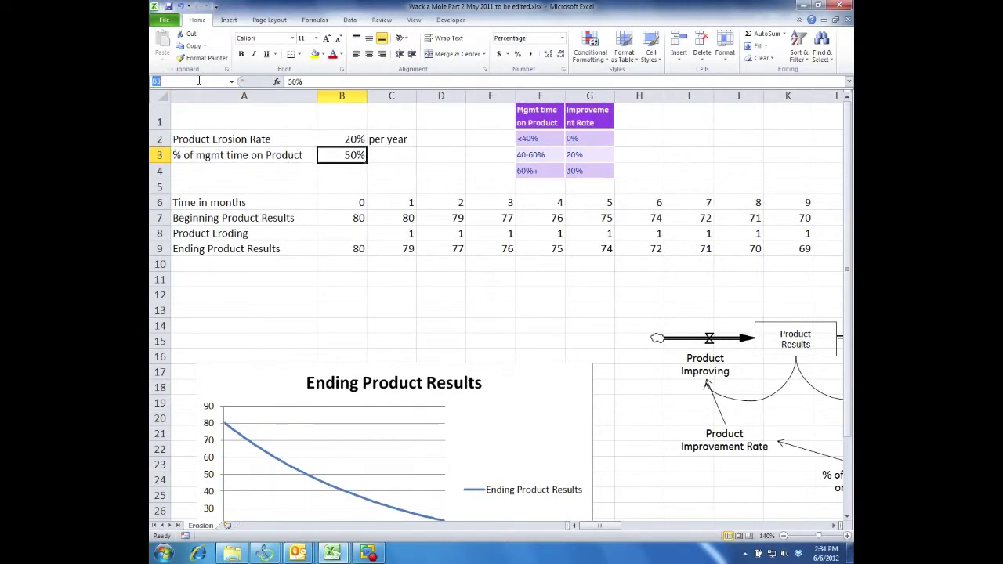
text(MgmtTimeProduct)
key(Return)
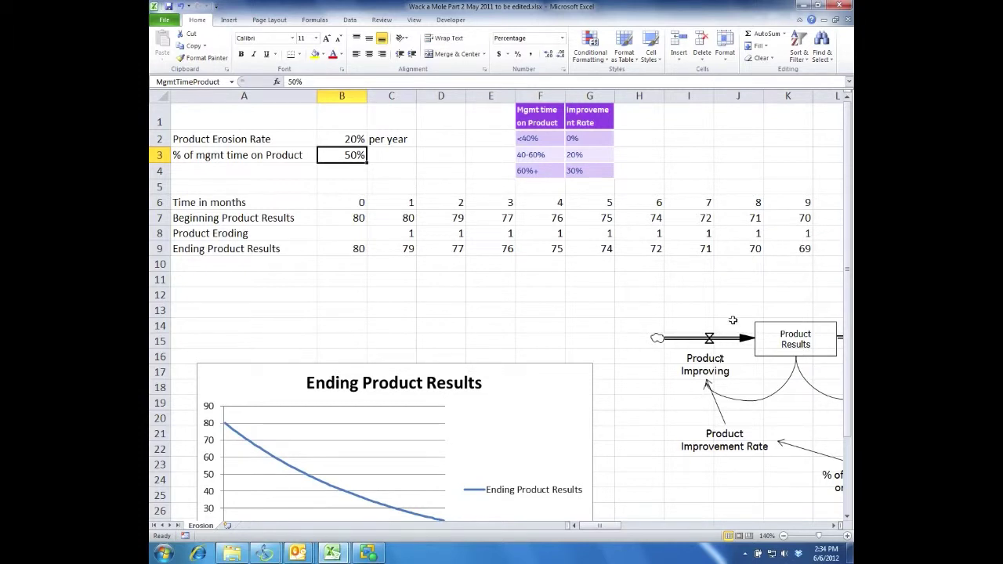
Step: Insert two blank rows above the Product Eroding row
drag(162, 234, 162, 248)
right_click(162, 249)
click(223, 319)
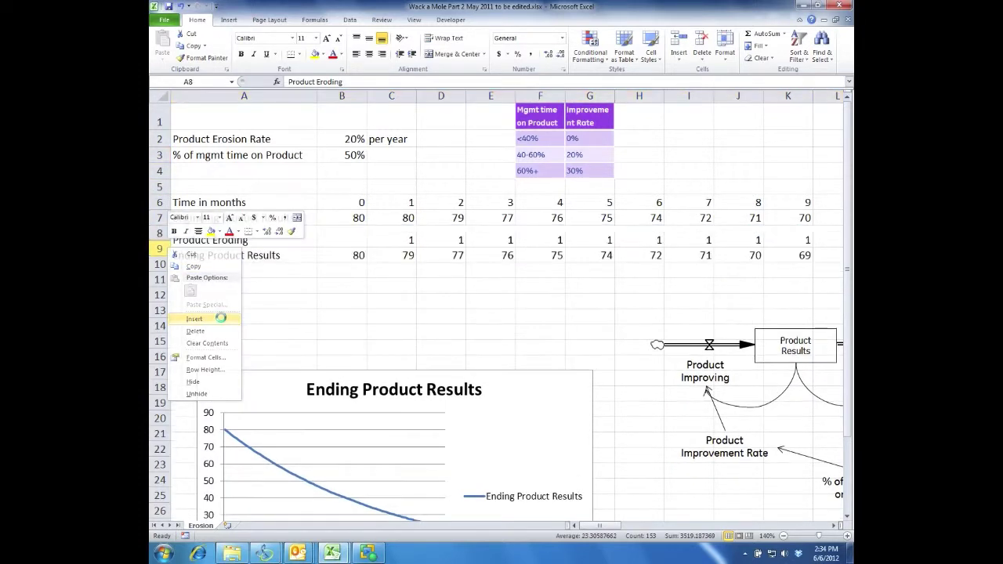
Step: Label the two blank rows "Product Improvement Rate" in A8 and "Product Improving" in A9
click(223, 233)
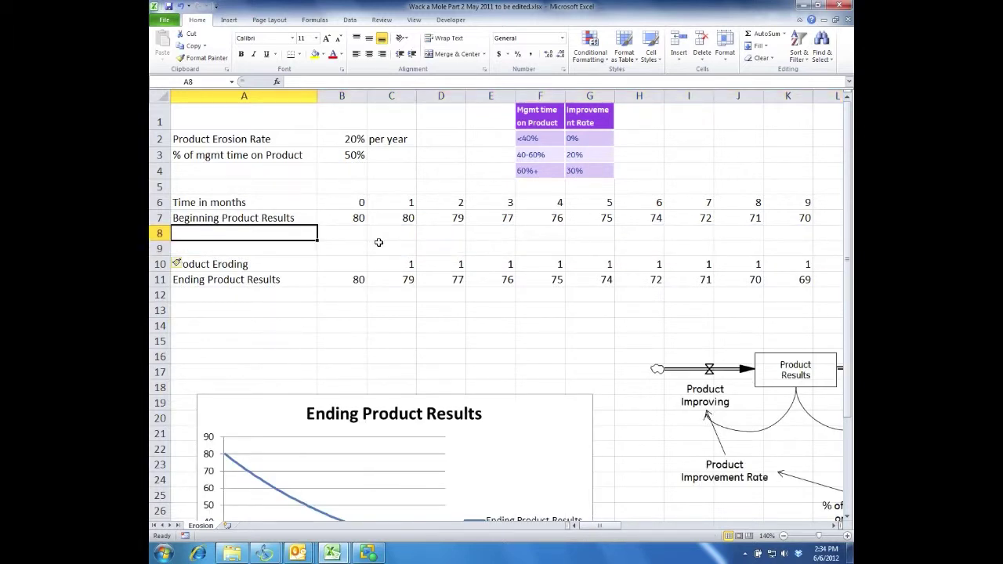
text(Product Improvement Rate)
key(Return)
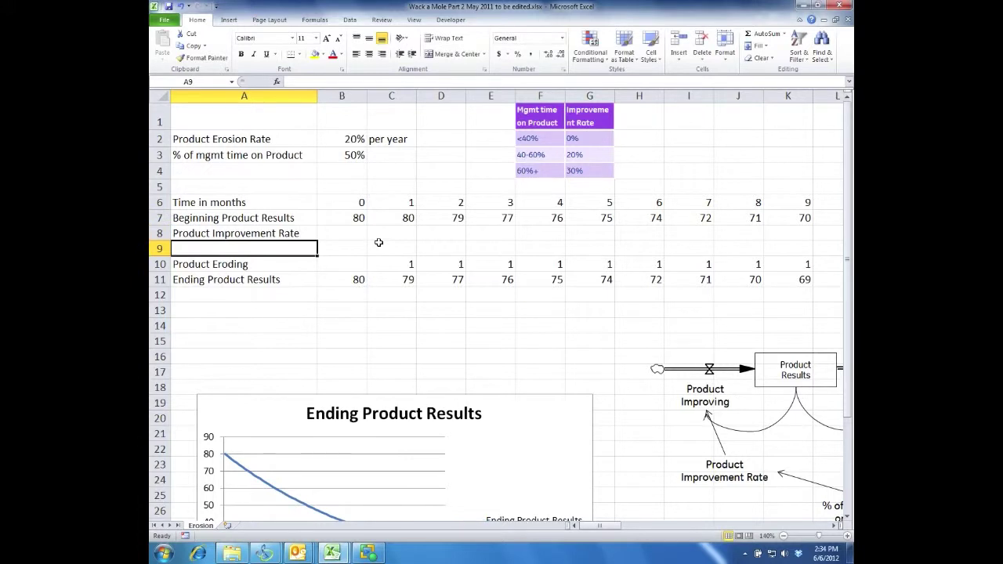
text(Product Impr)
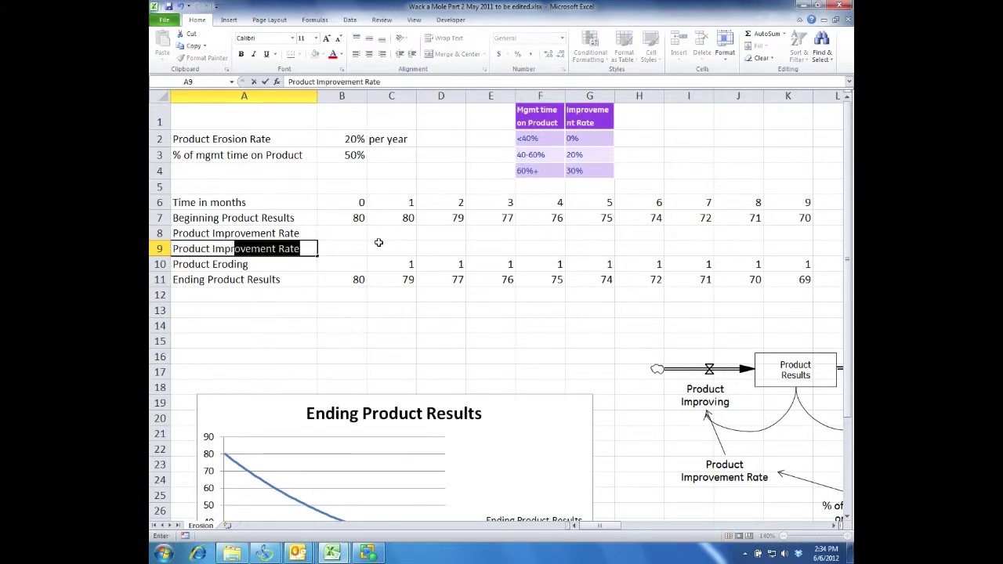
text(oving)
key(Return)
key(Up)
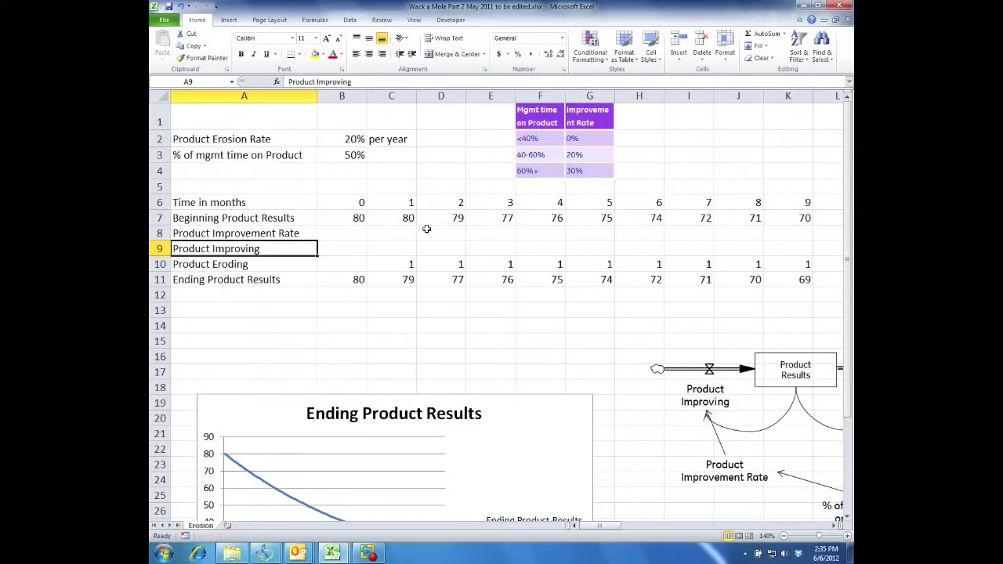
Step: Copy the management time and improvement rate table from F1:G4 to the range starting at H1
click(638, 124)
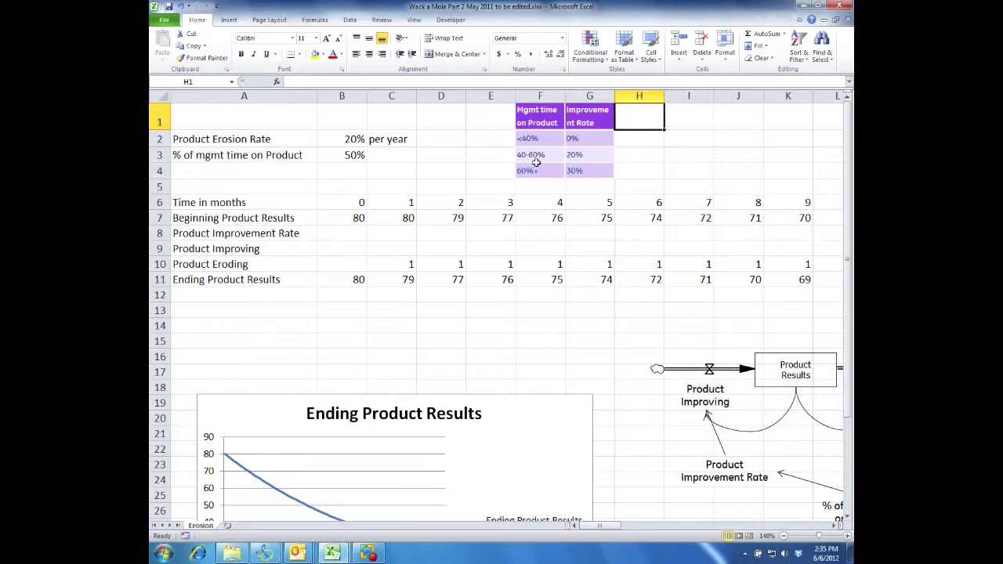
drag(533, 129, 596, 168)
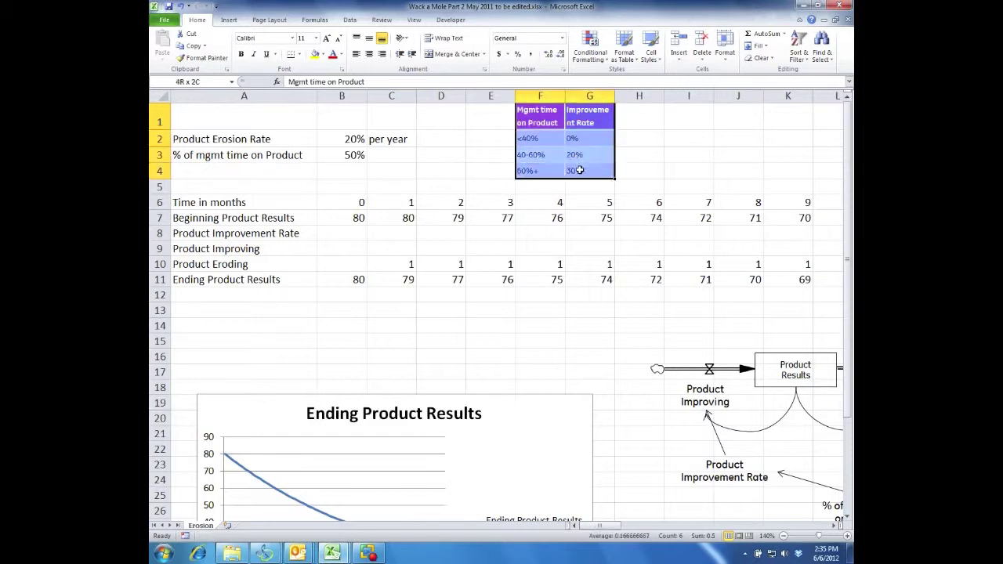
key(ctrl+c)
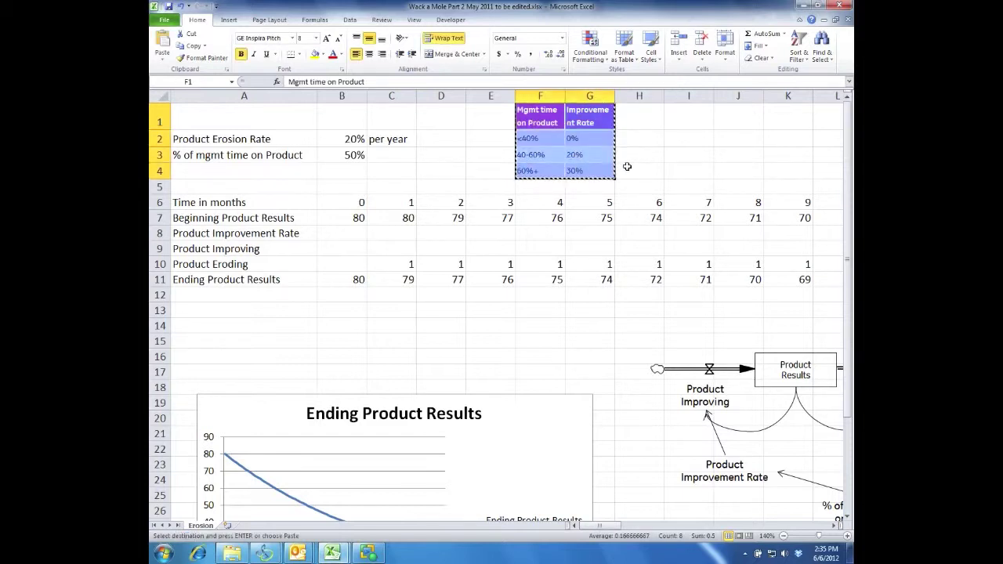
click(645, 117)
key(ctrl+v)
Step: Change the header in H1 of the copied table to ">Mgmt time on Product"
click(643, 116)
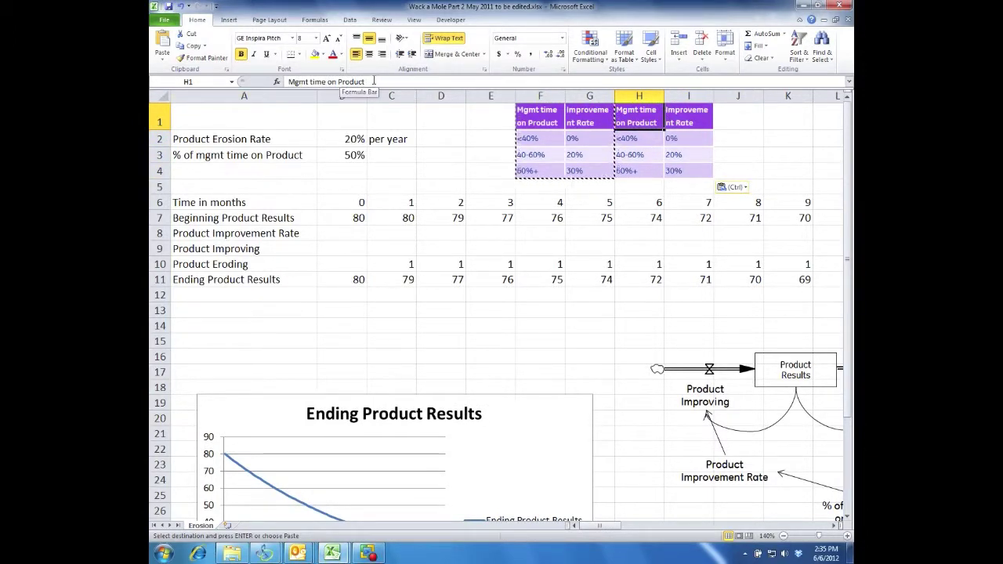
click(289, 82)
text(>)
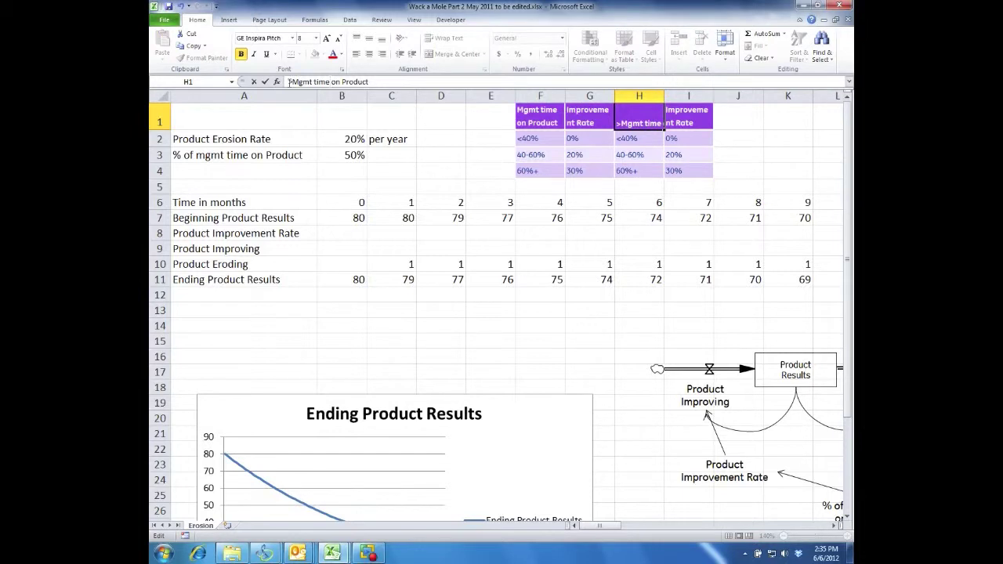
key(Return)
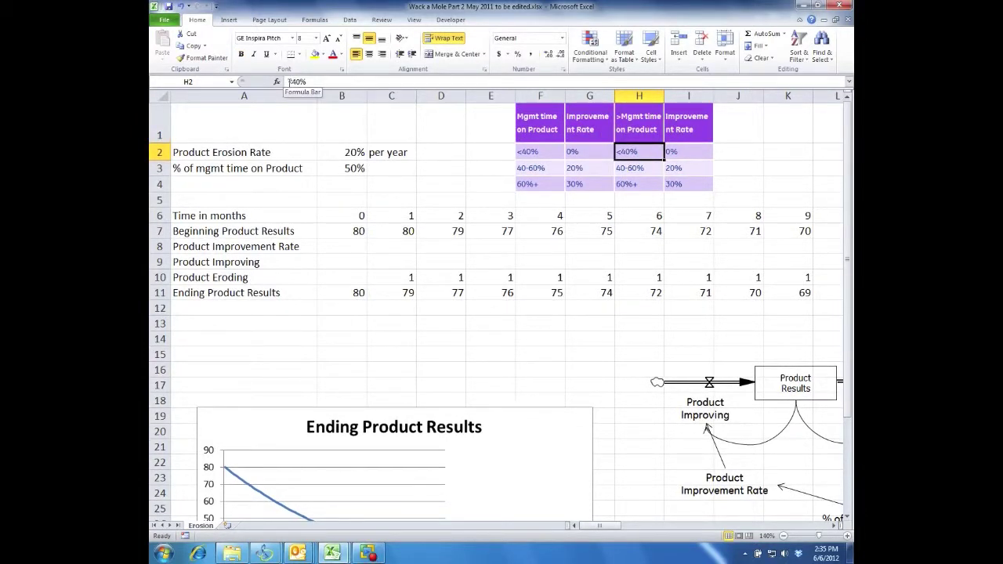
Step: Replace the copied table's time ranges in H2:H4 with the lower thresholds 0%, 40% and 60%
text(0)
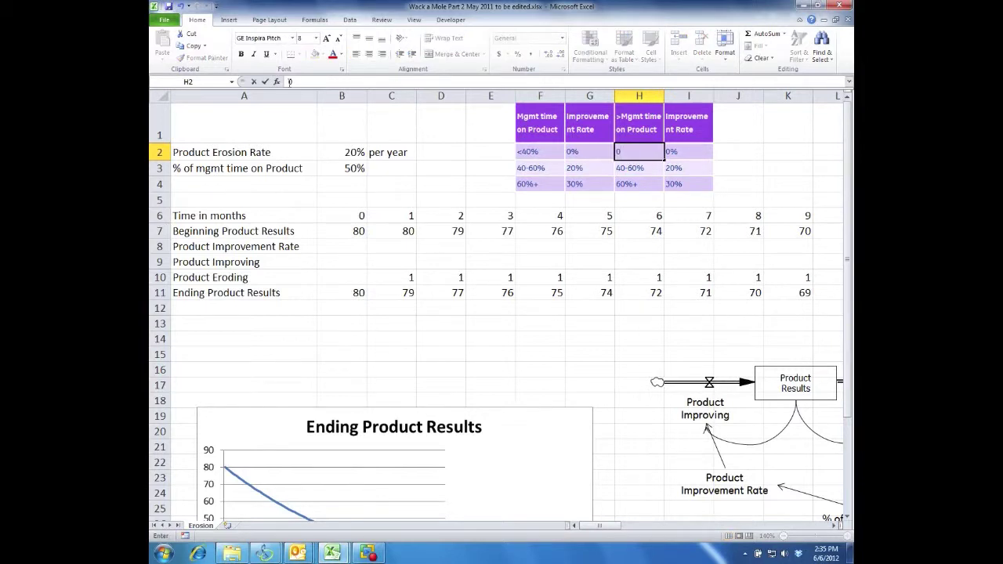
text(%)
key(Tab)
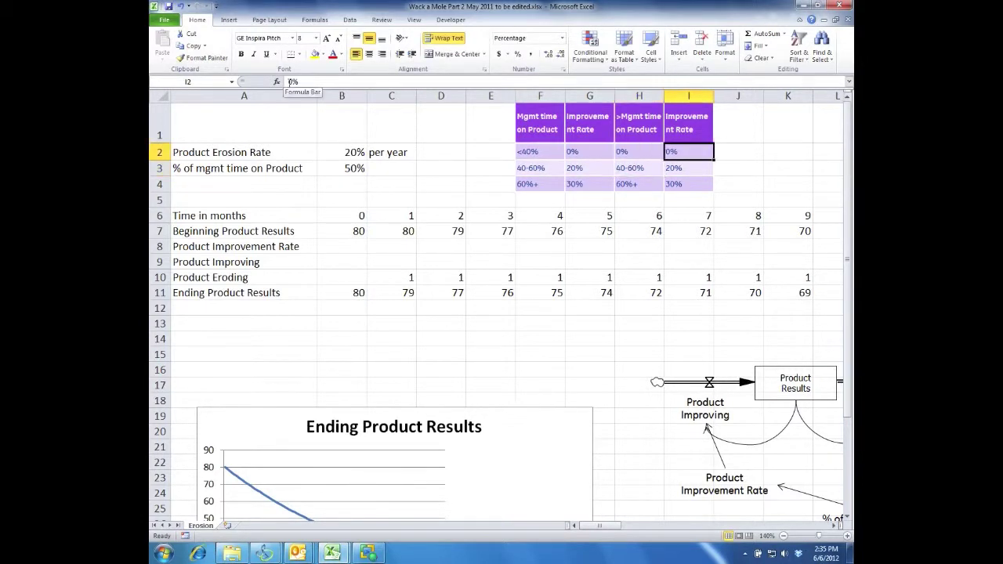
key(Return)
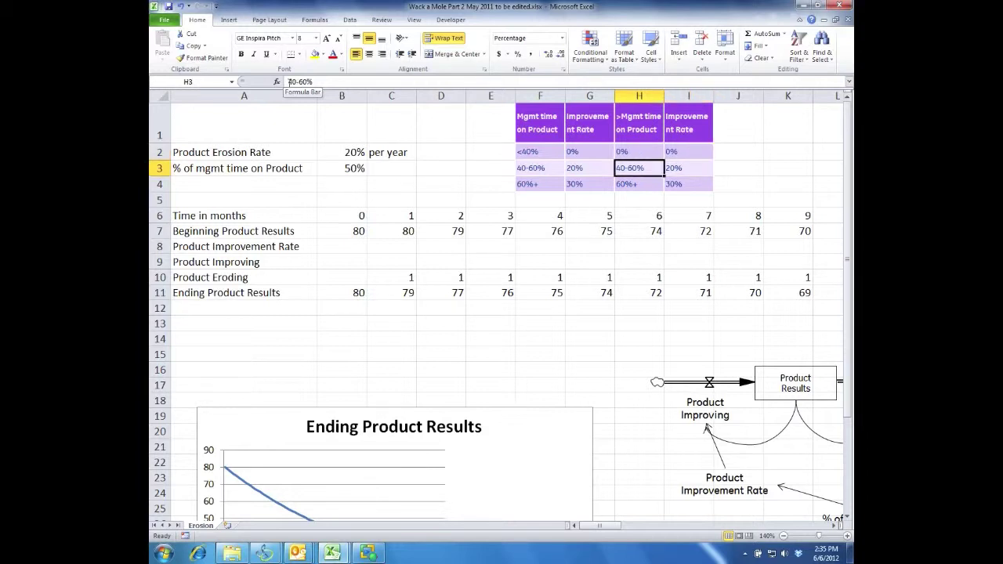
text(40%)
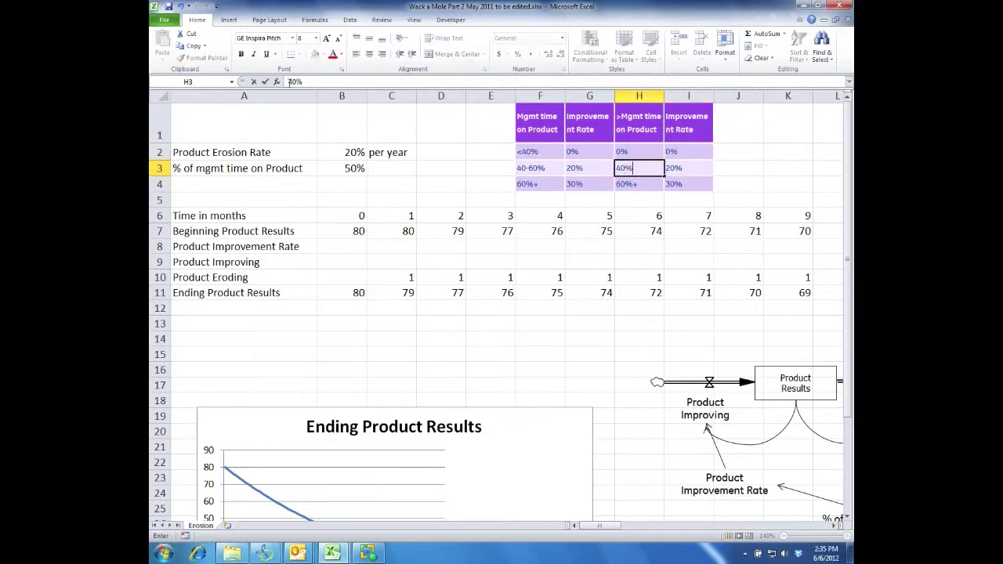
key(Tab)
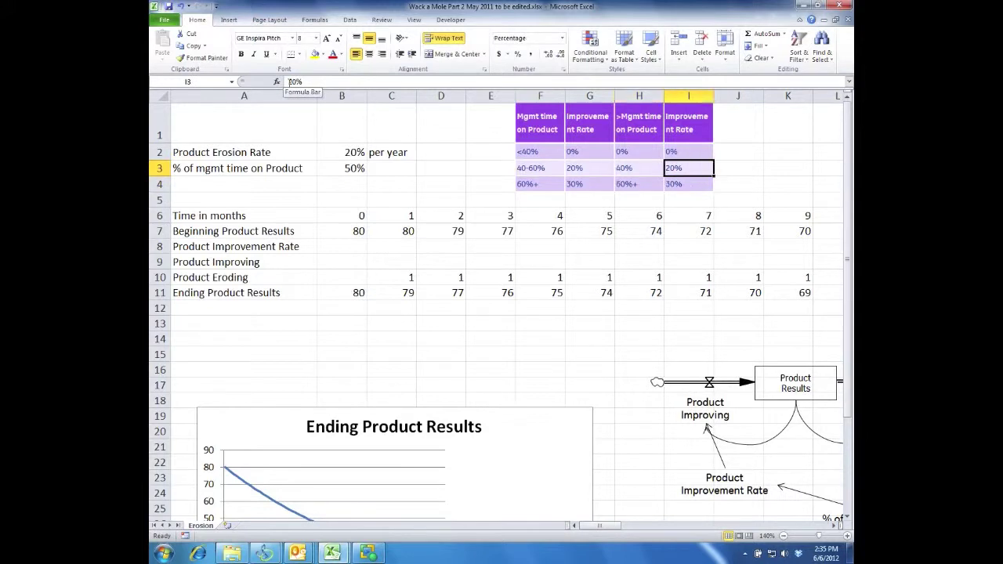
key(Down)
key(Left)
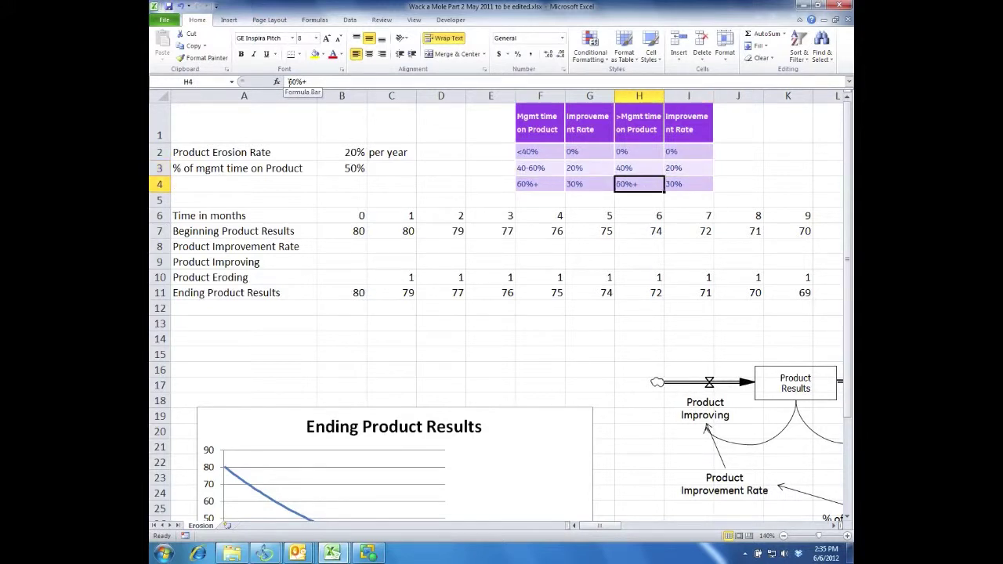
text(60%)
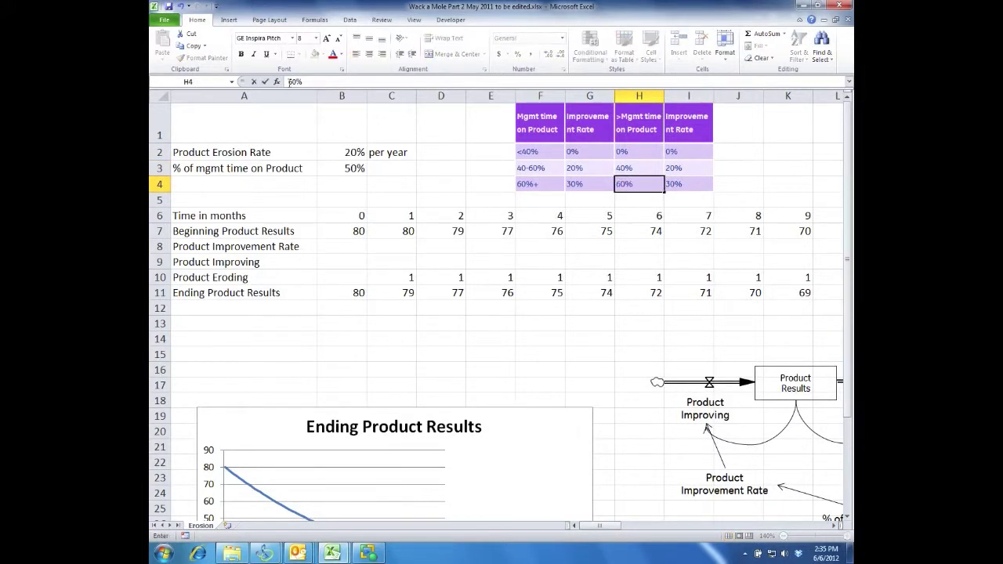
key(Tab)
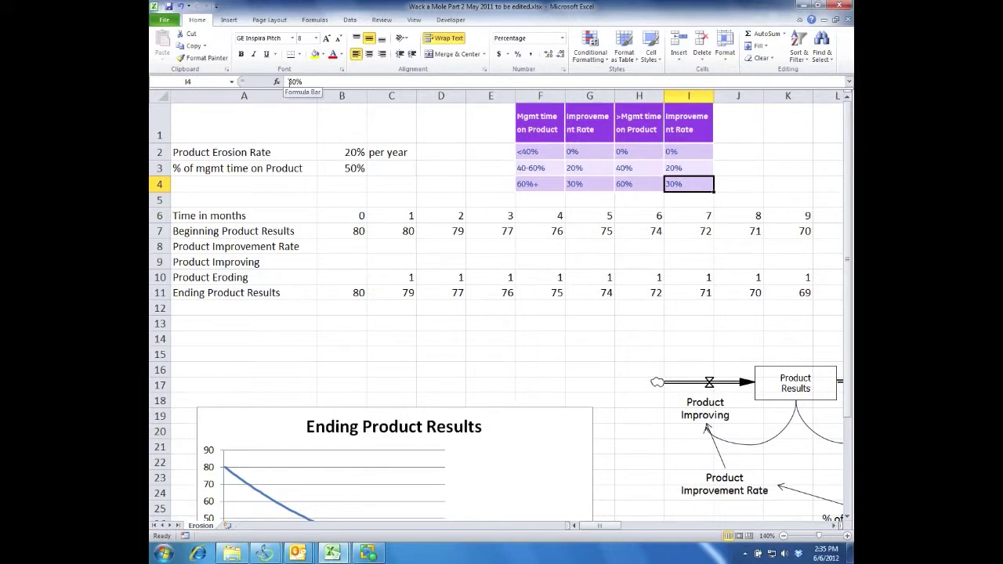
key(Left)
key(Left)
key(Right)
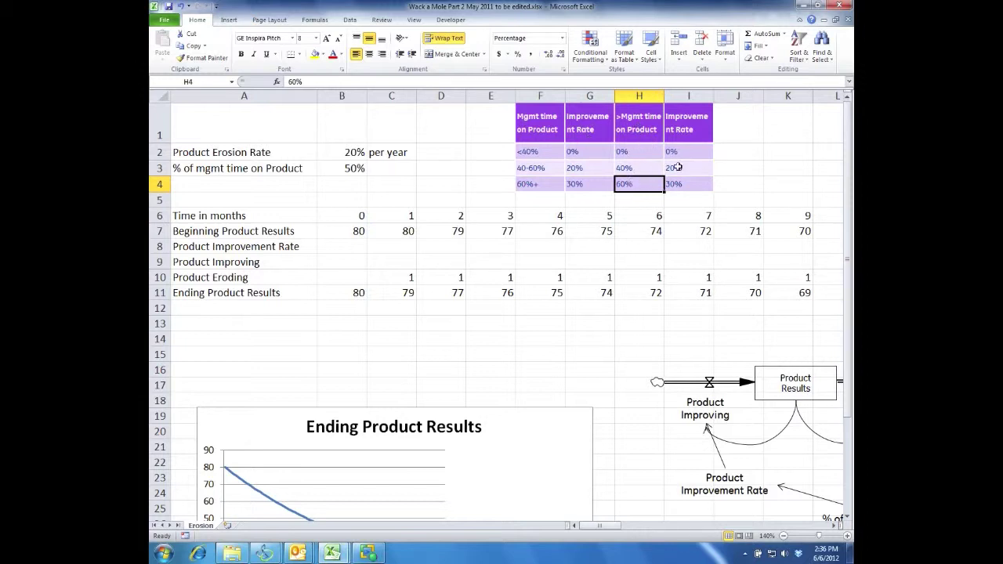
Step: Name the lookup range H2:I4 MgmtTimeImprovRateTbl
drag(634, 150, 692, 183)
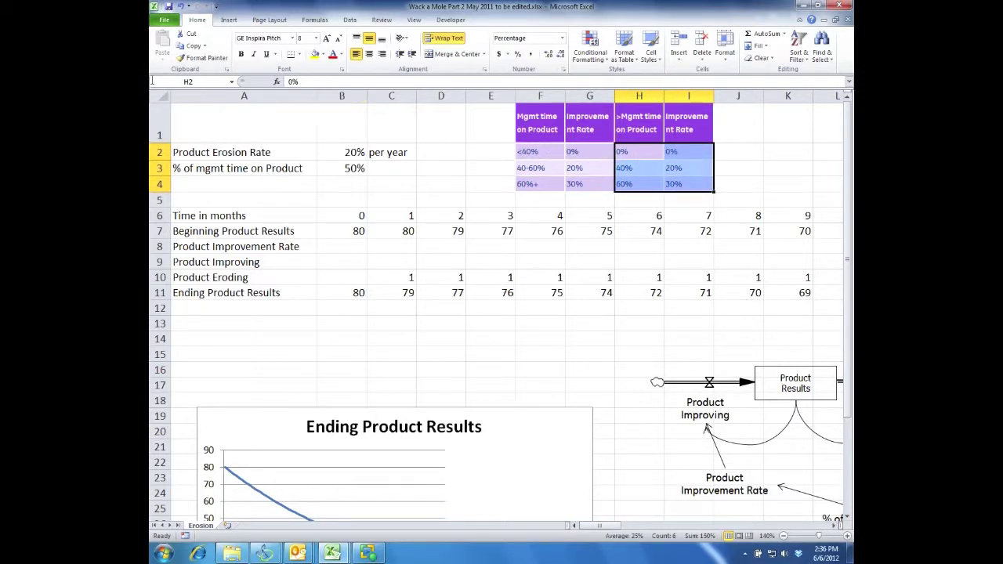
click(202, 81)
text(MgmtTimeImprovRateTbl)
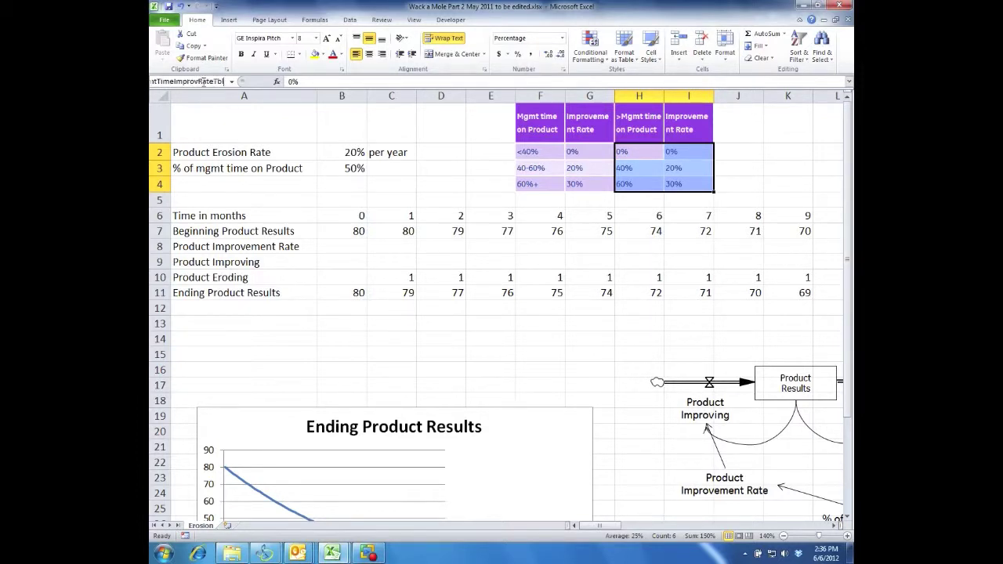
key(Return)
Step: Enter a formula in C8 for month 1's Product Improvement Rate: =VLOOKUP(MgmtTimeProduct,MgmtTimeImprovRateTbl,2)
click(260, 247)
click(386, 246)
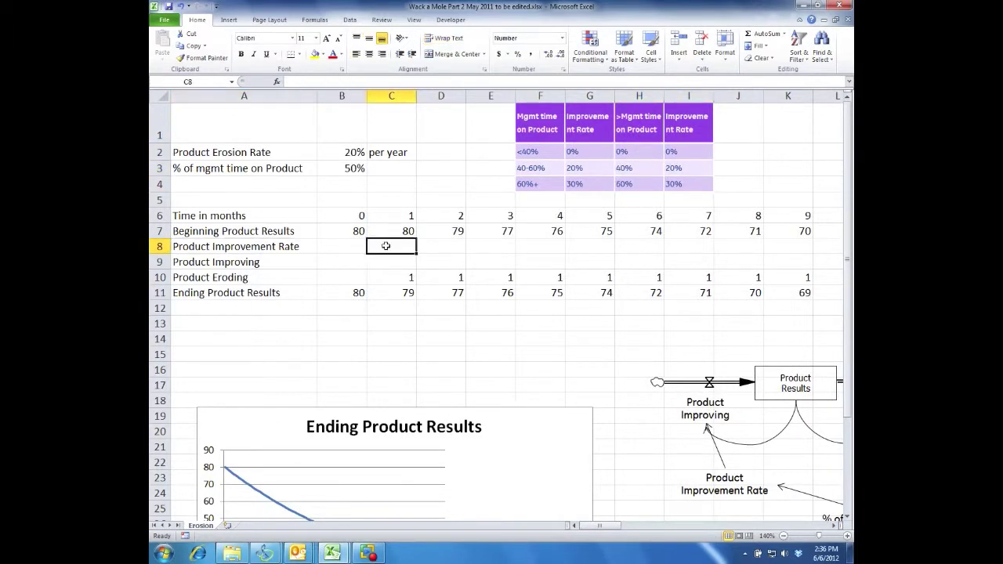
text(=vlookup)
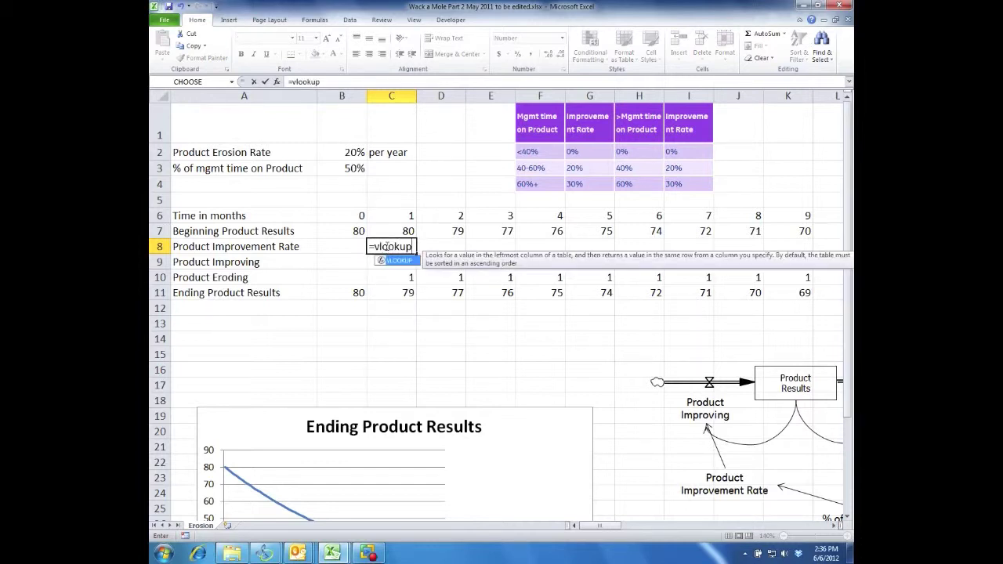
text(()
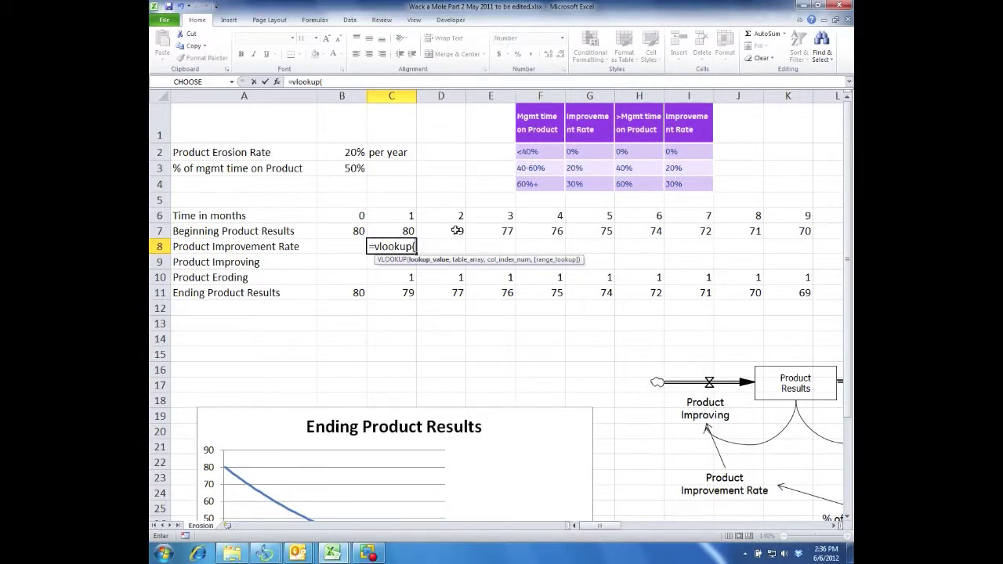
click(342, 167)
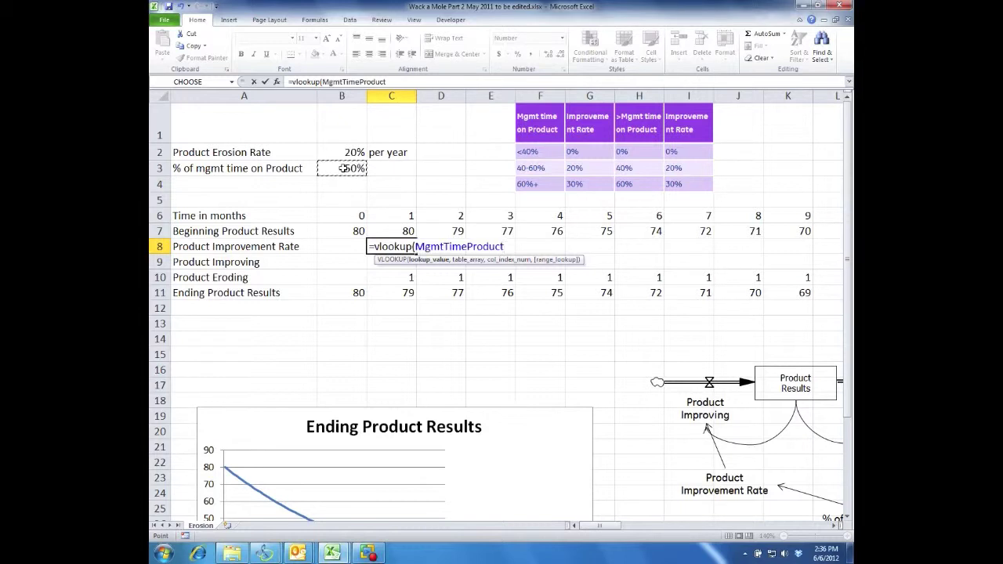
text(,)
drag(623, 149, 689, 183)
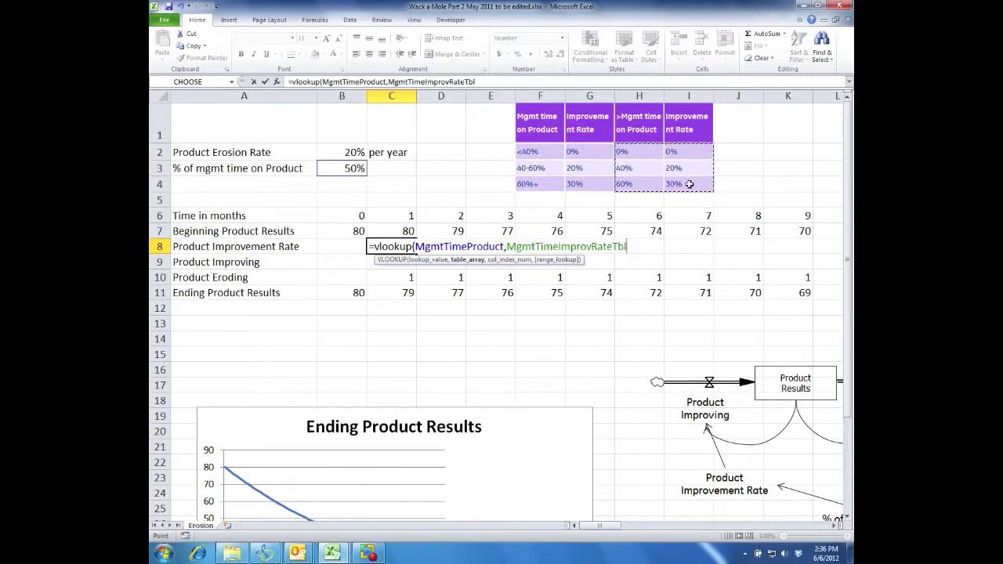
text(,2)
key(Return)
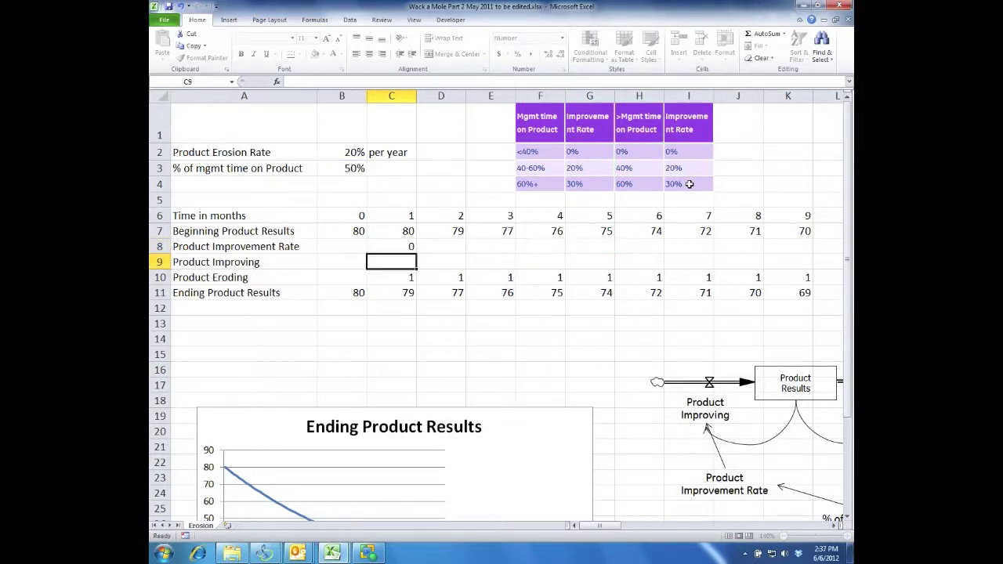
Step: Format month 1's Product Improvement Rate in C8 as a percentage
key(Up)
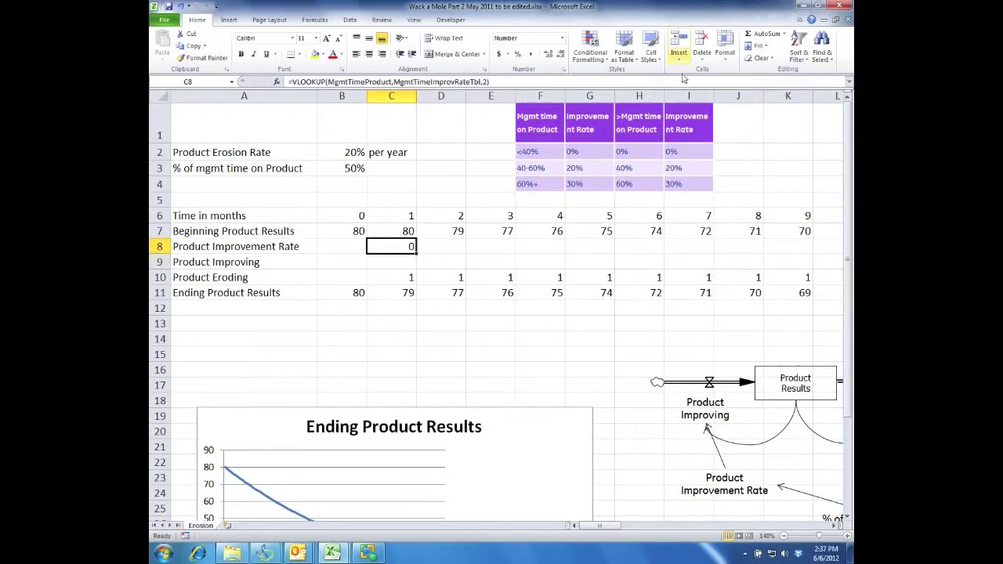
click(518, 55)
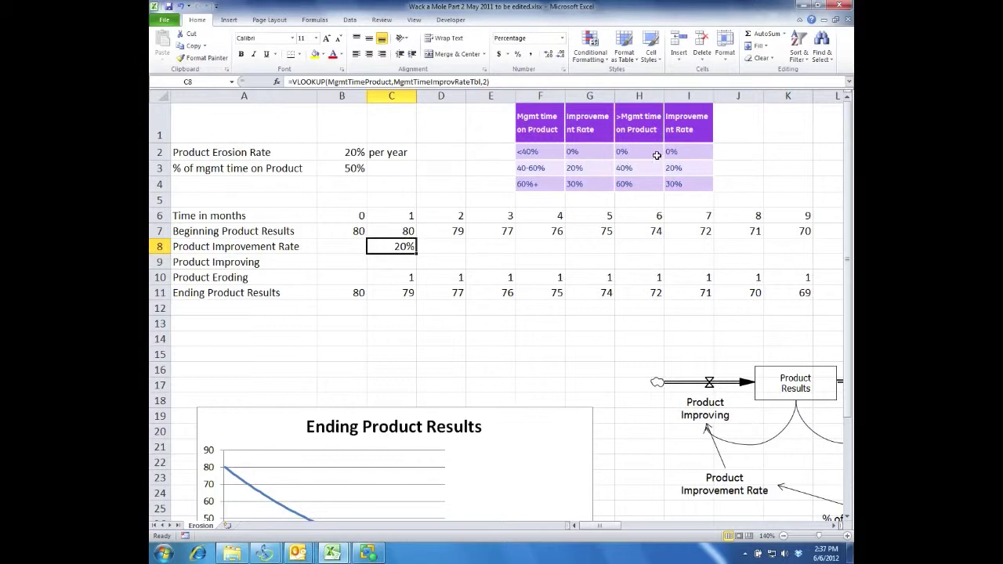
Step: Test the improvement rate lookup by setting the % of mgmt time on Product to 30%, 80% and back to 50%
click(353, 170)
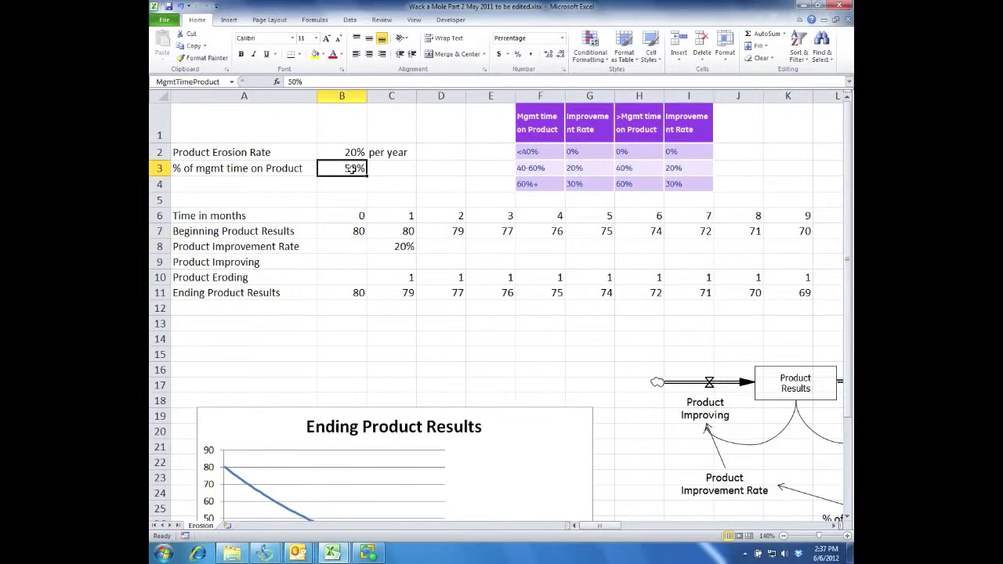
text(30)
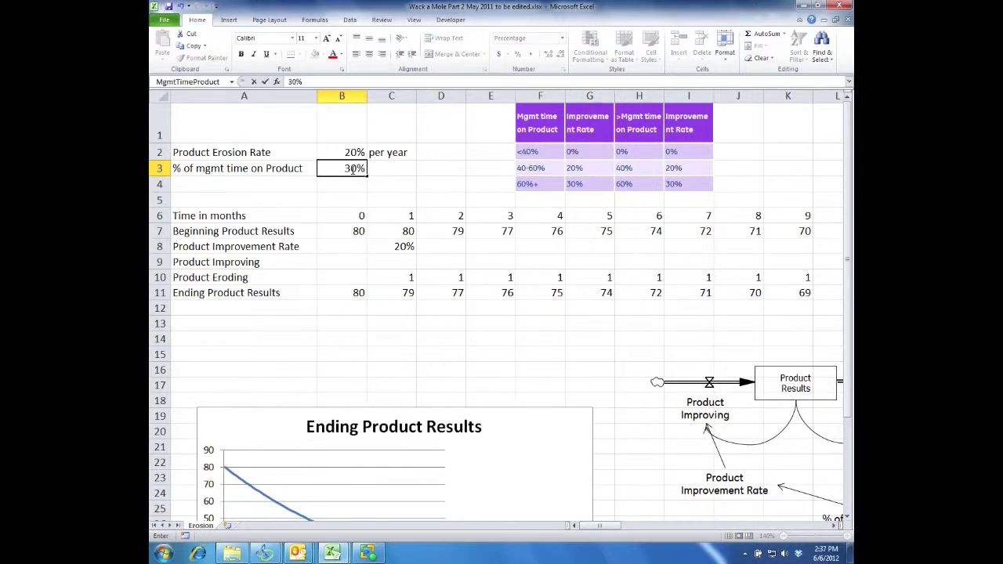
key(Return)
click(353, 169)
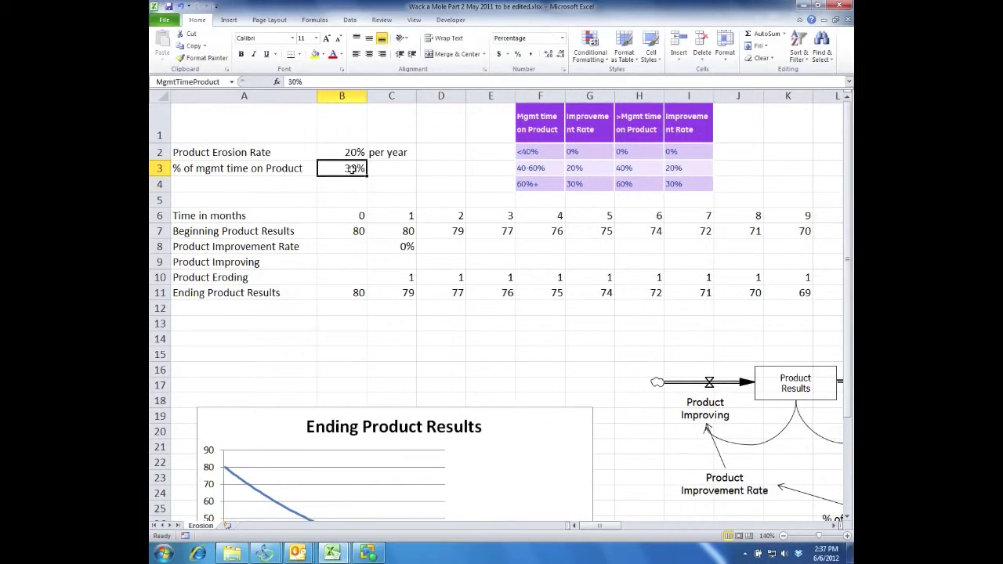
text(80)
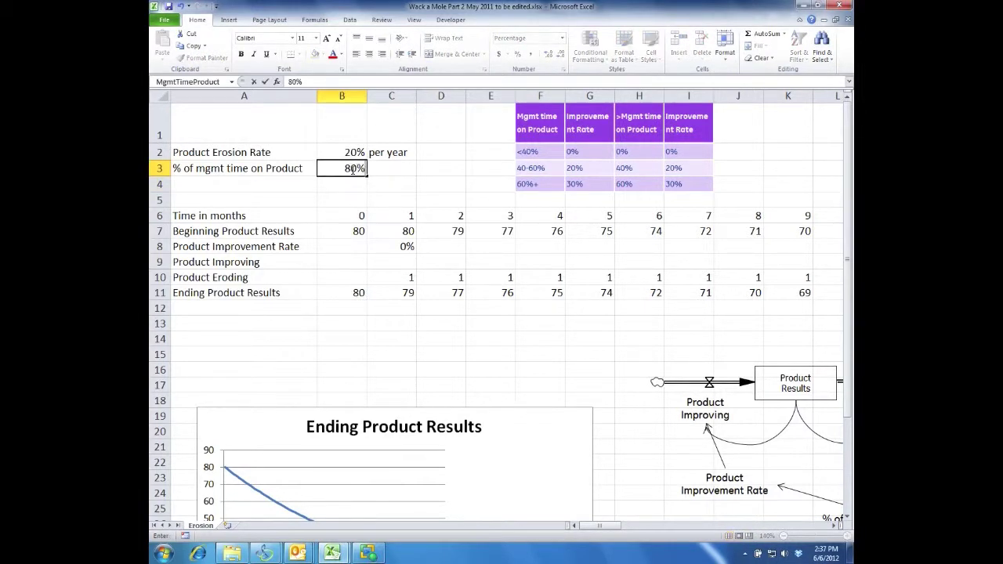
key(Return)
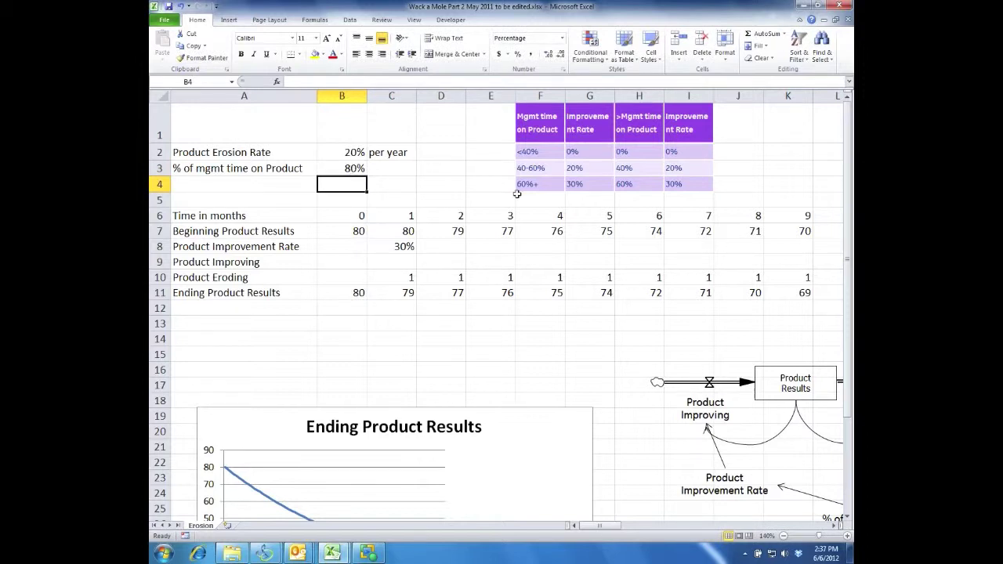
click(352, 169)
text(50)
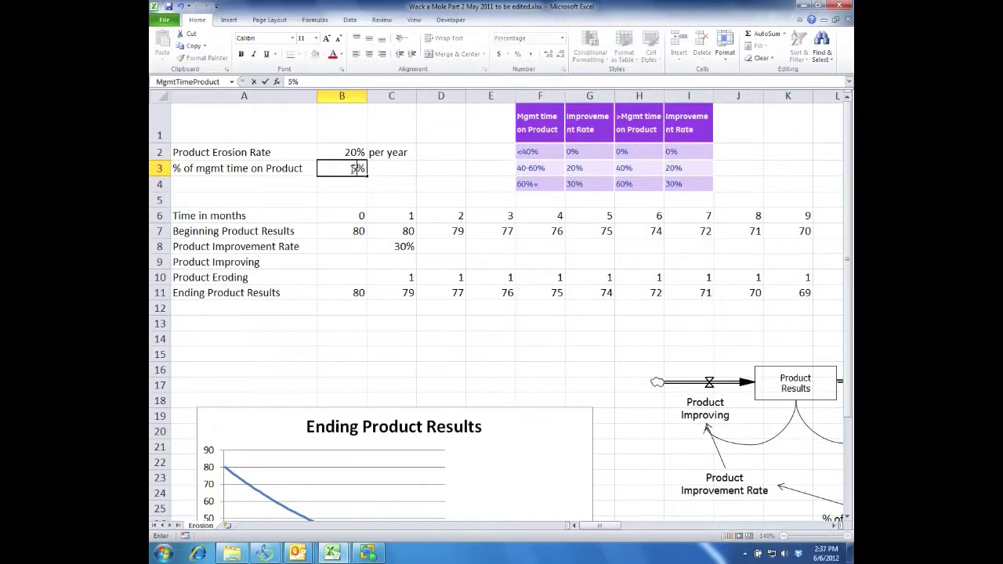
key(Return)
Step: Enter a formula in C9 for month 1's Product Improving that multiplies beginning results by the improvement rate: =C7*C8
click(351, 169)
key(Down)
key(Down)
key(Down)
key(Down)
key(Down)
key(Down)
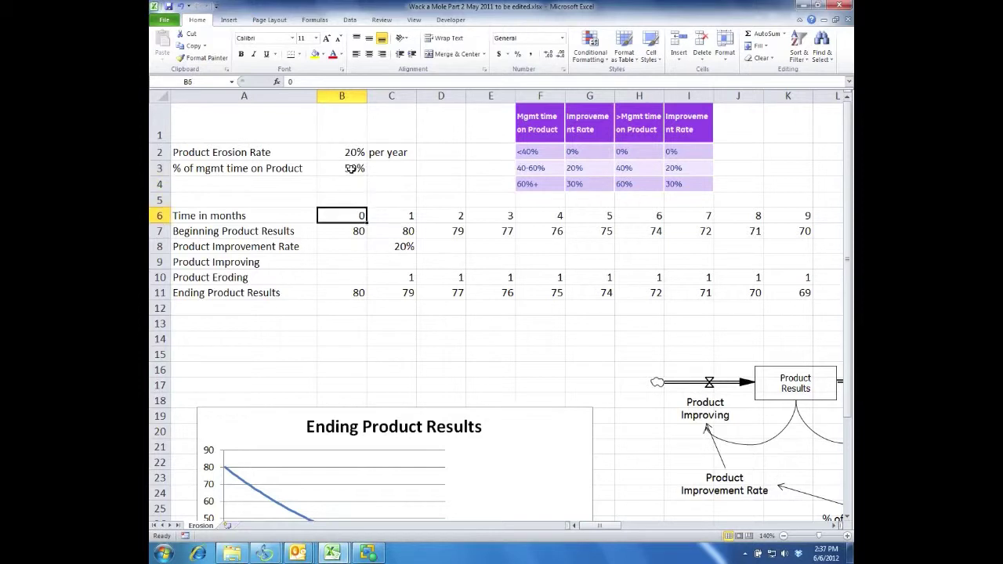
key(Right)
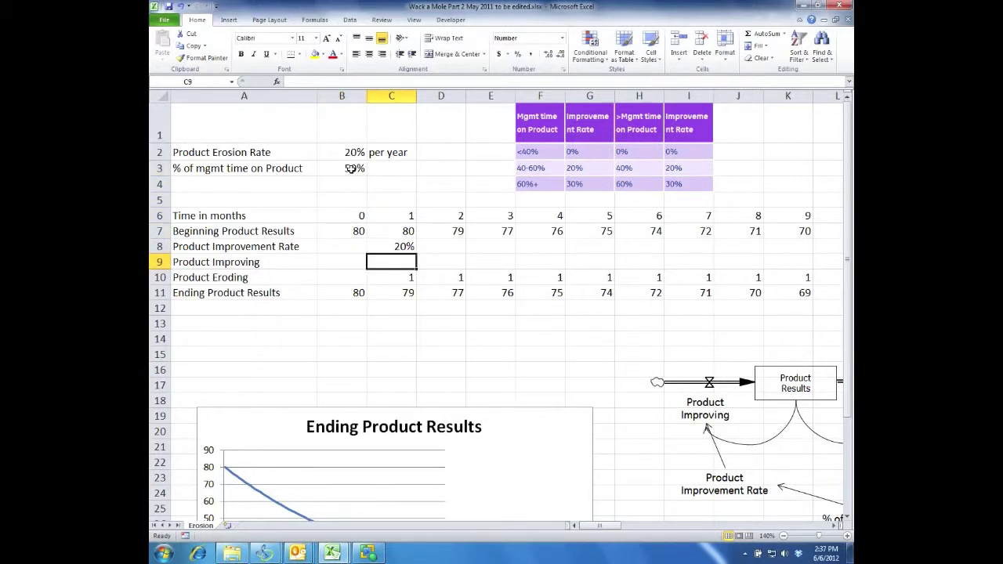
text(=)
key(Up)
key(Up)
text(*)
key(Up)
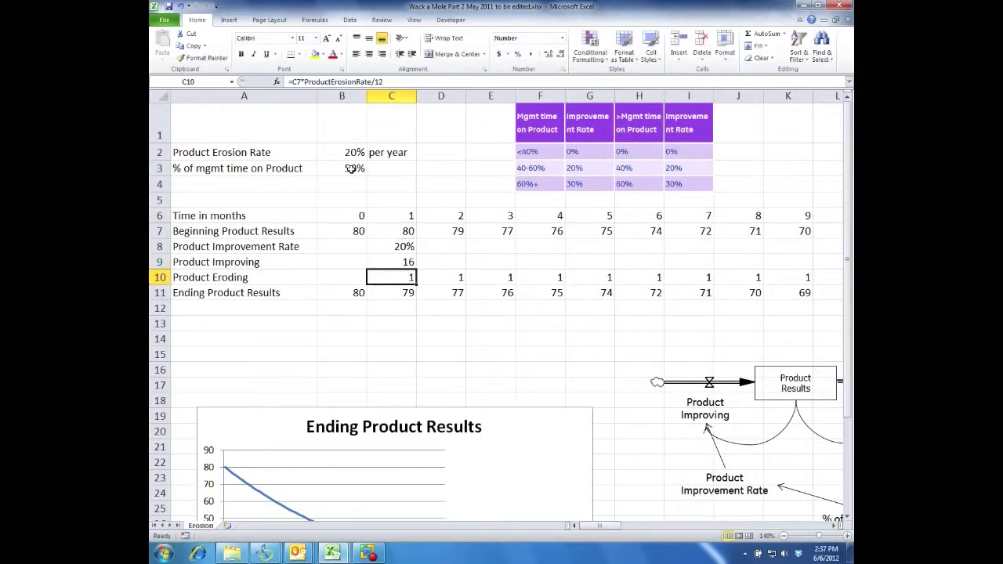
Step: Convert the Product Improving formula in C9 to a monthly amount by dividing it by 12: =C7*C8/12
key(Up)
key(Down)
key(Up)
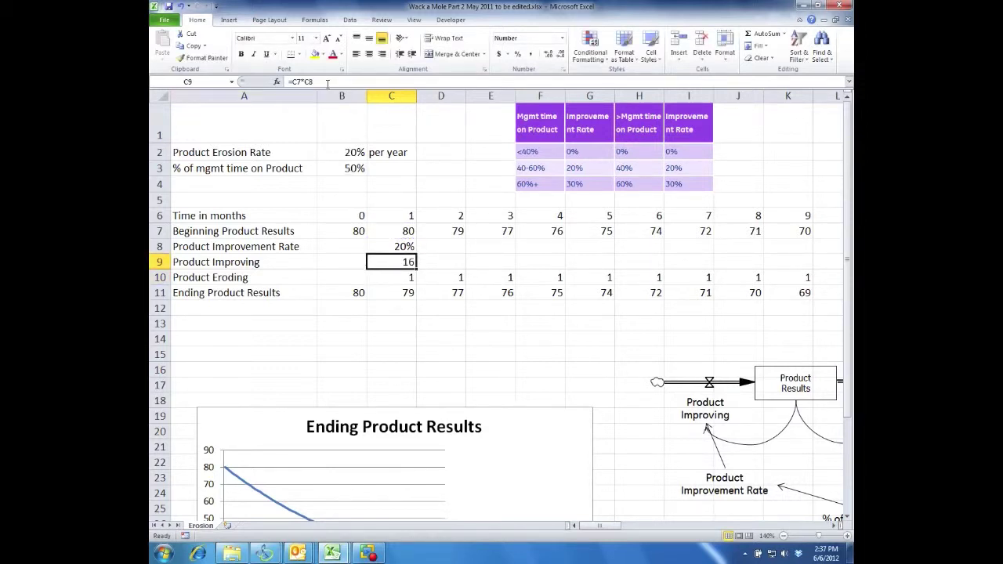
click(327, 83)
text(/12)
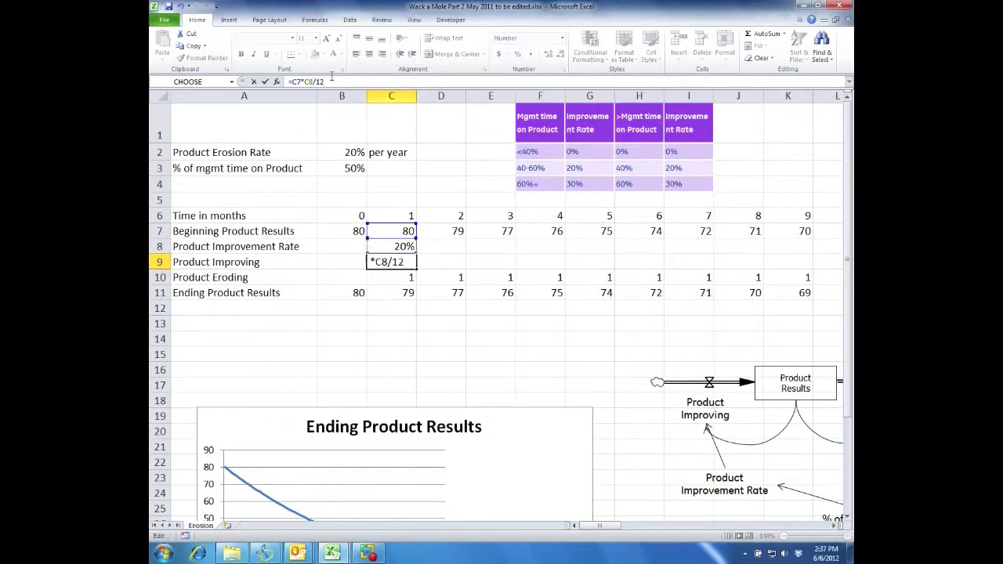
key(Return)
key(Up)
key(Up)
key(Up)
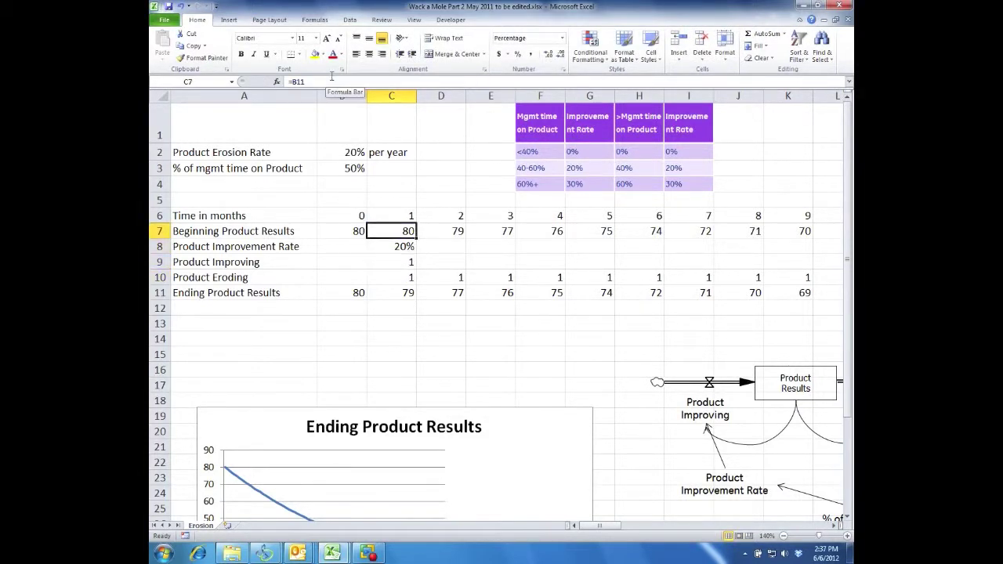
key(Down)
key(Down)
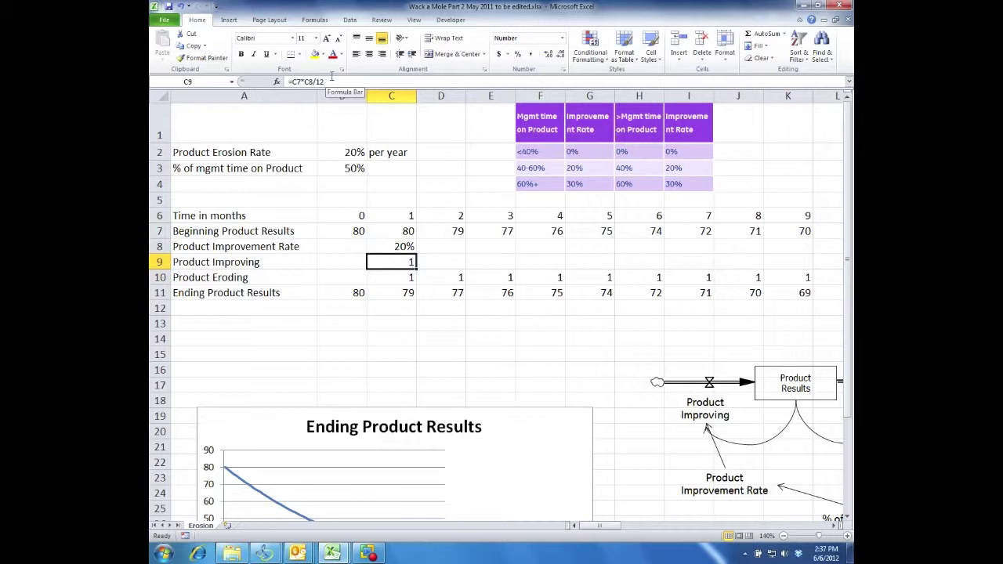
Step: Replace month 1's Ending Product Results formula in C11 with =C7+C9-C10 so it includes product improving
key(Down)
key(Down)
text(=)
key(Up)
key(Up)
key(Up)
key(Up)
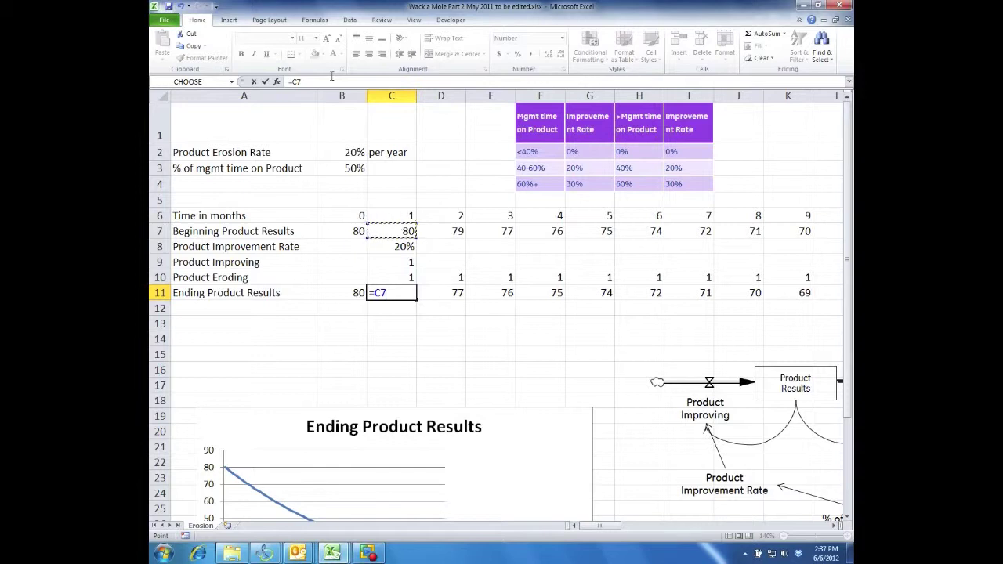
text(+)
key(Up)
key(Up)
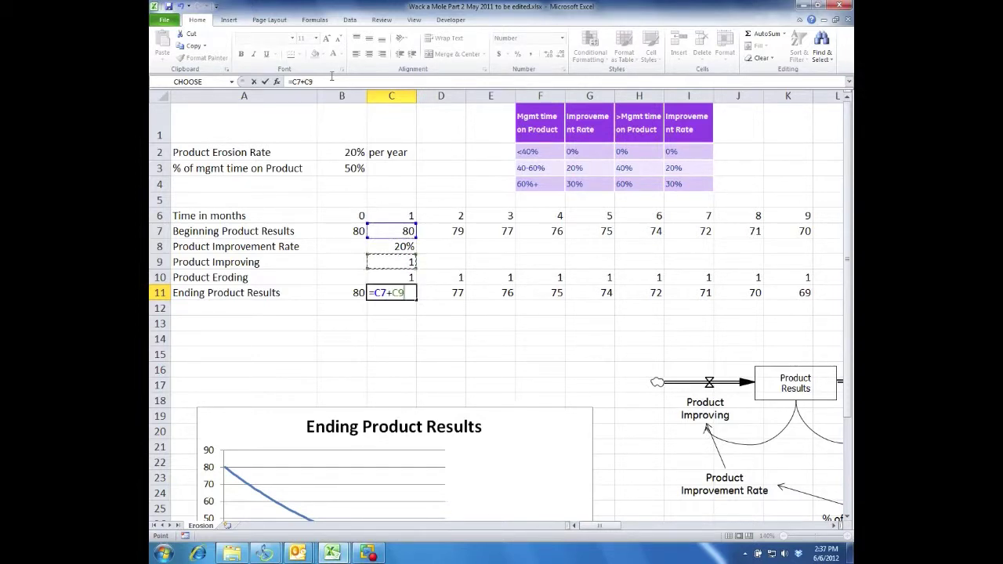
text(-)
key(Up)
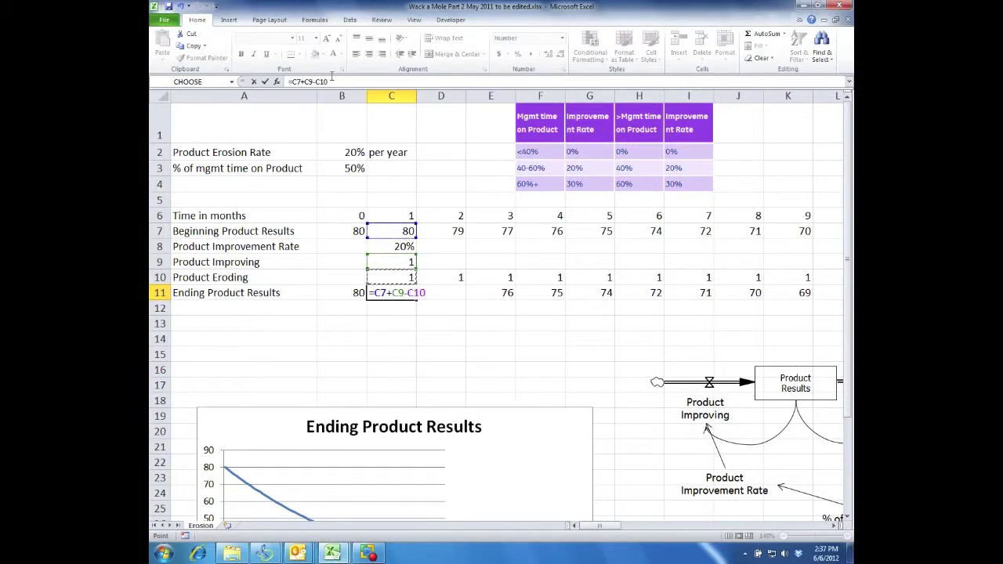
key(Return)
Step: Copy month 1's cells C6:C11 across the columns of the following months
key(Up)
drag(398, 217, 391, 294)
key(ctrl+c)
drag(446, 221, 737, 294)
key(ctrl+v)
key(ctrl+BackSpace)
Step: Move the Ending Product Results chart up to just below the Ending Product Results row
click(398, 246)
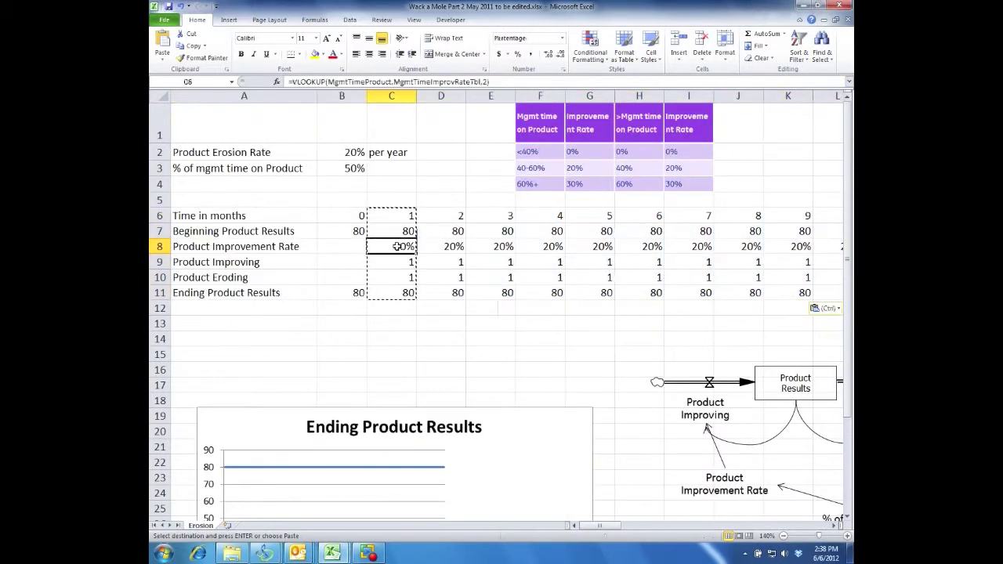
key(Left)
key(Left)
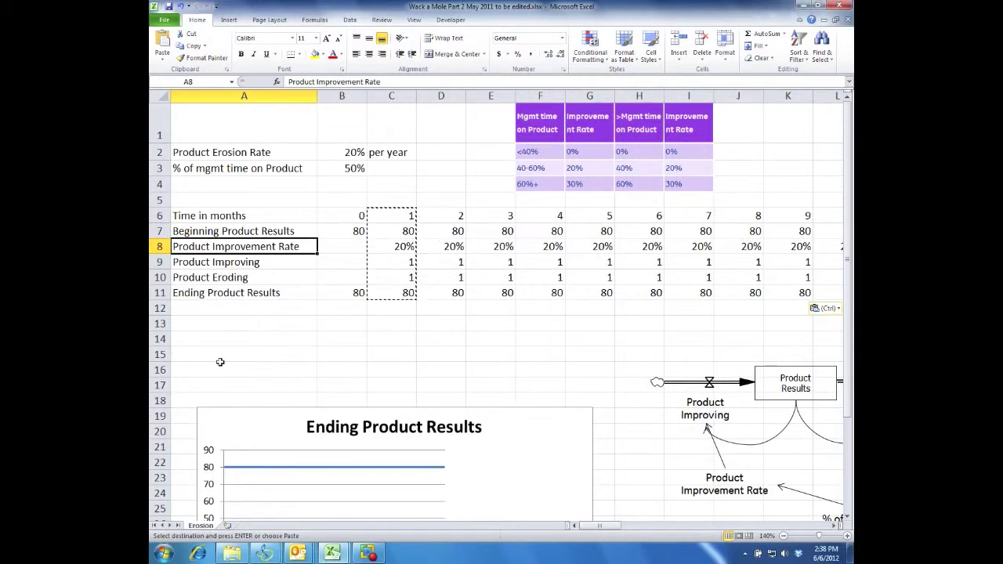
drag(287, 427, 261, 315)
drag(325, 299, 321, 294)
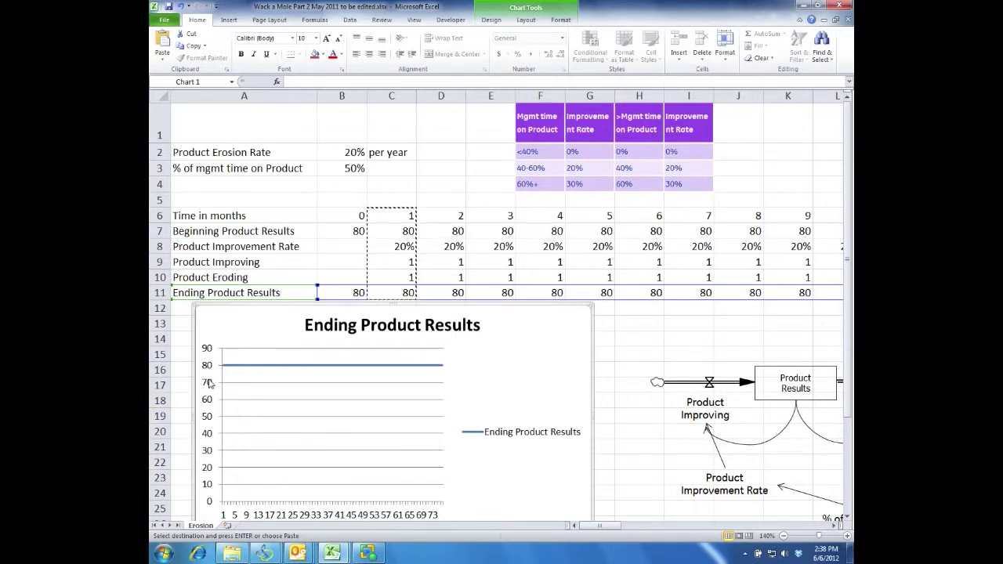